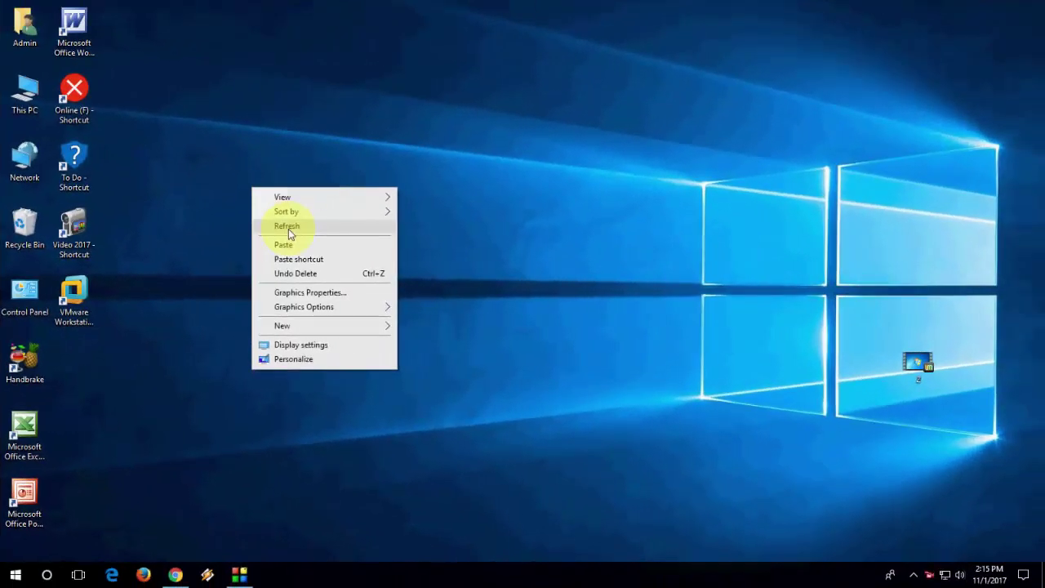
Step: Refresh the desktop three times, then restore Chrome showing the 'ubuntu download' Google results
click(288, 229)
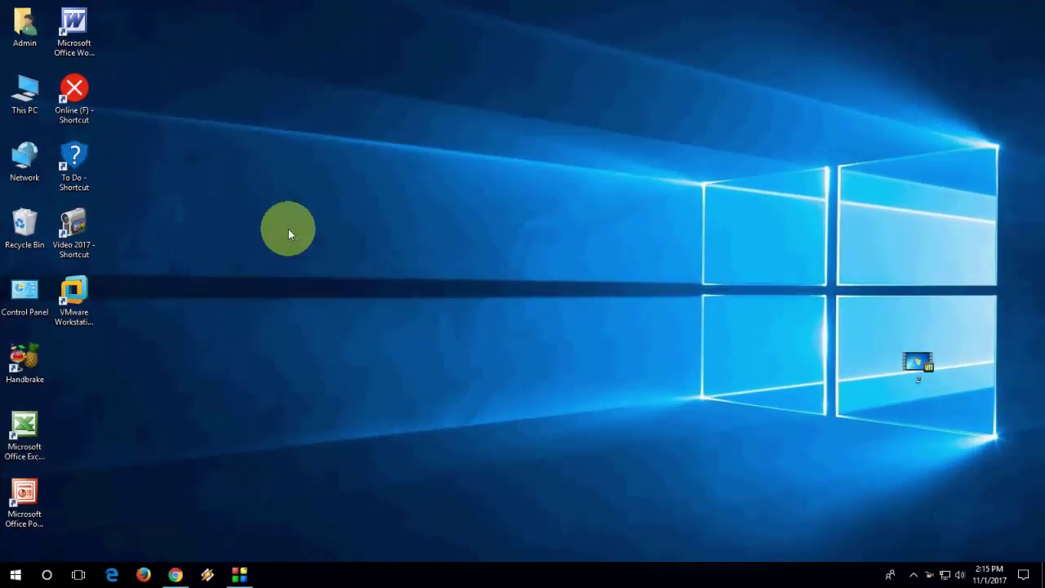
right_click(394, 200)
click(438, 238)
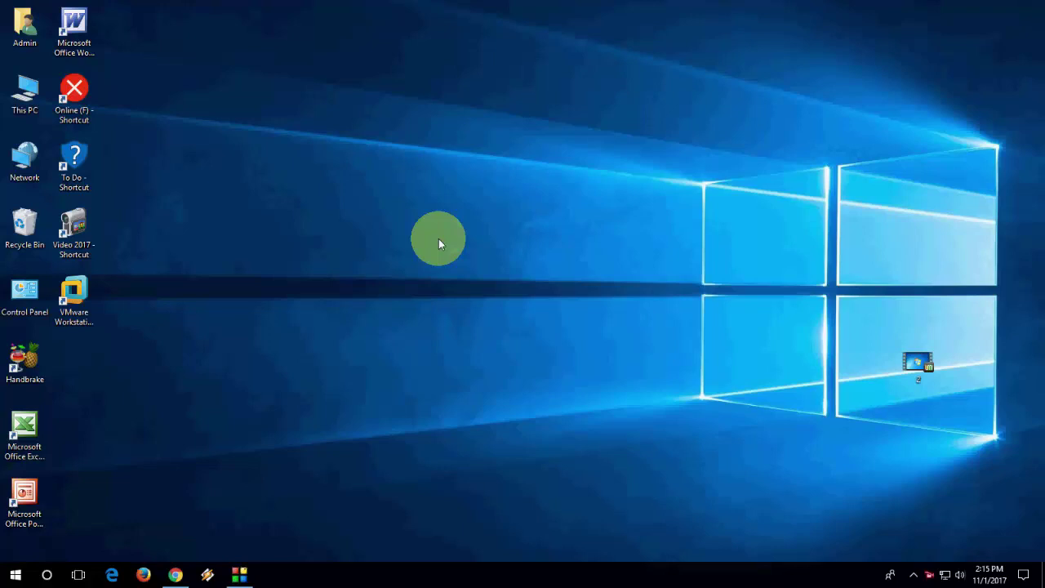
right_click(438, 239)
click(465, 279)
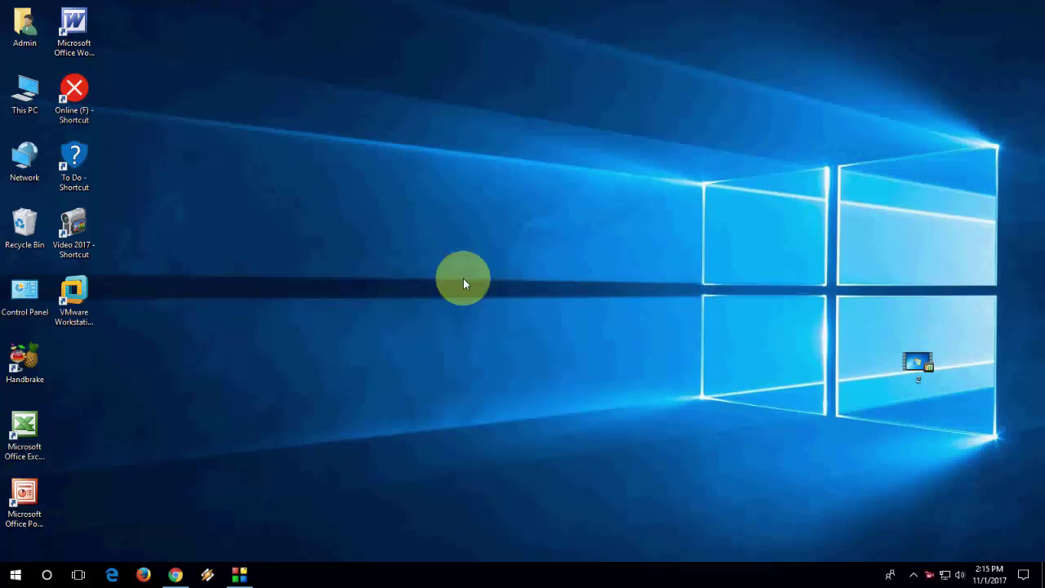
right_click(463, 227)
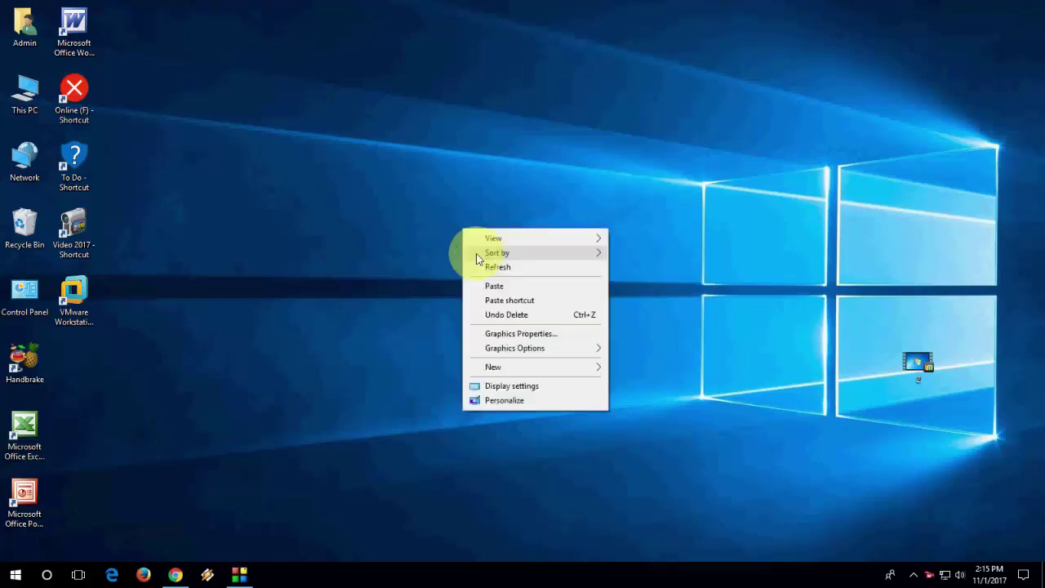
click(480, 265)
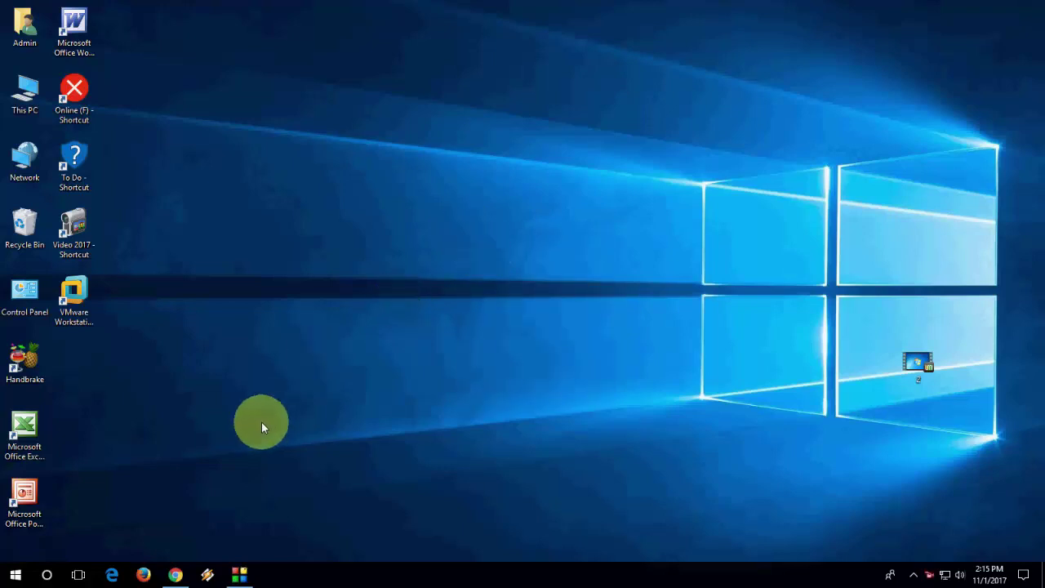
click(175, 575)
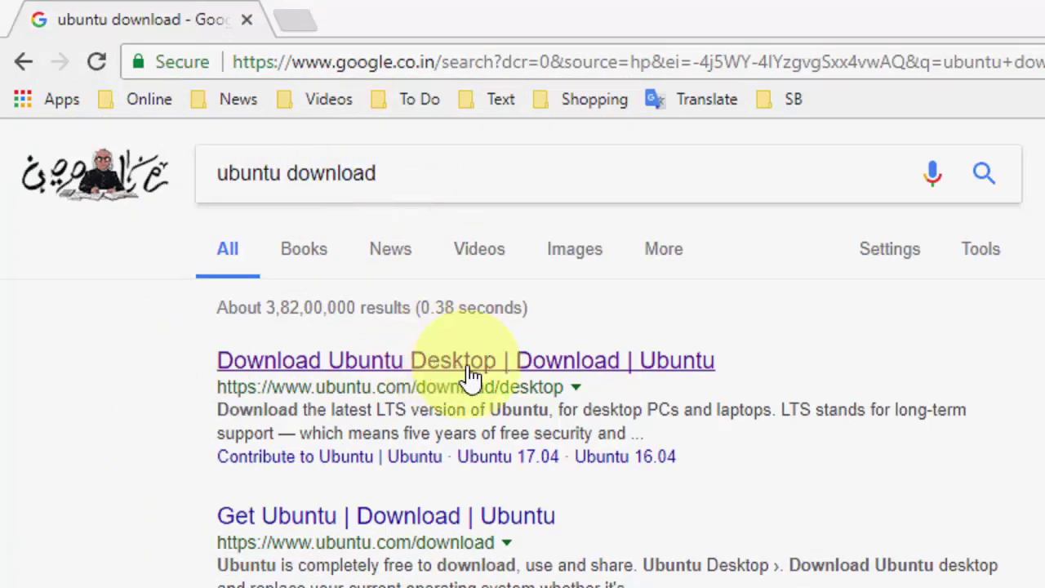
Step: Open the first result, Download Ubuntu Desktop, in a new tab and scroll to Ubuntu 17.10
right_click(532, 374)
click(569, 382)
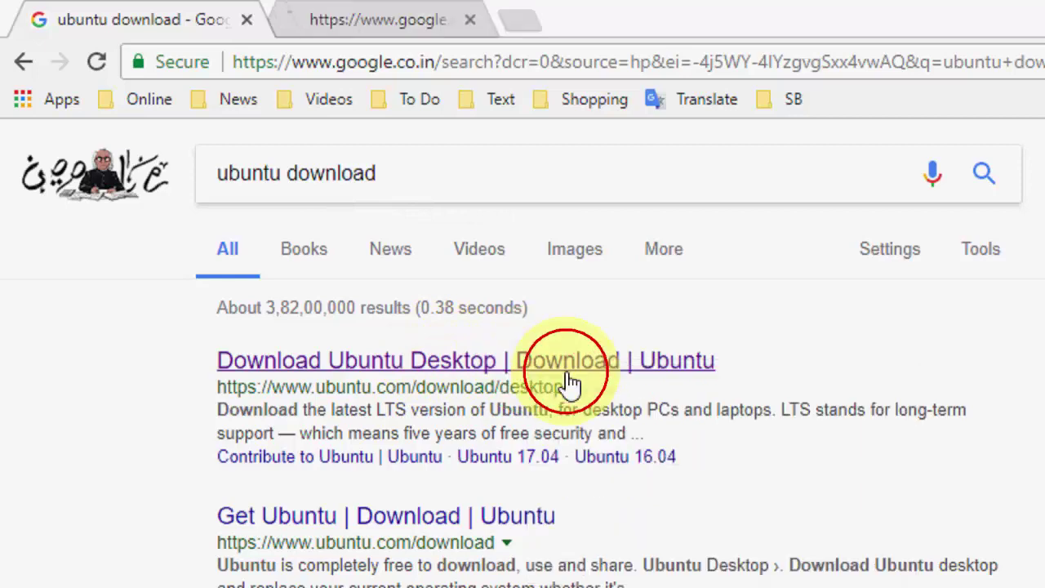
click(400, 21)
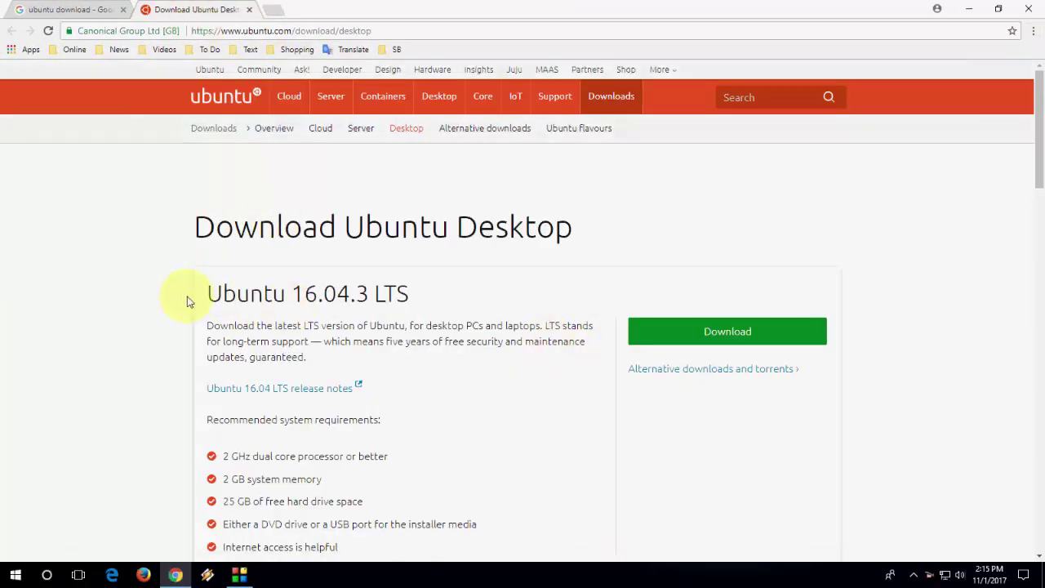
scroll(431, 316, down, 3)
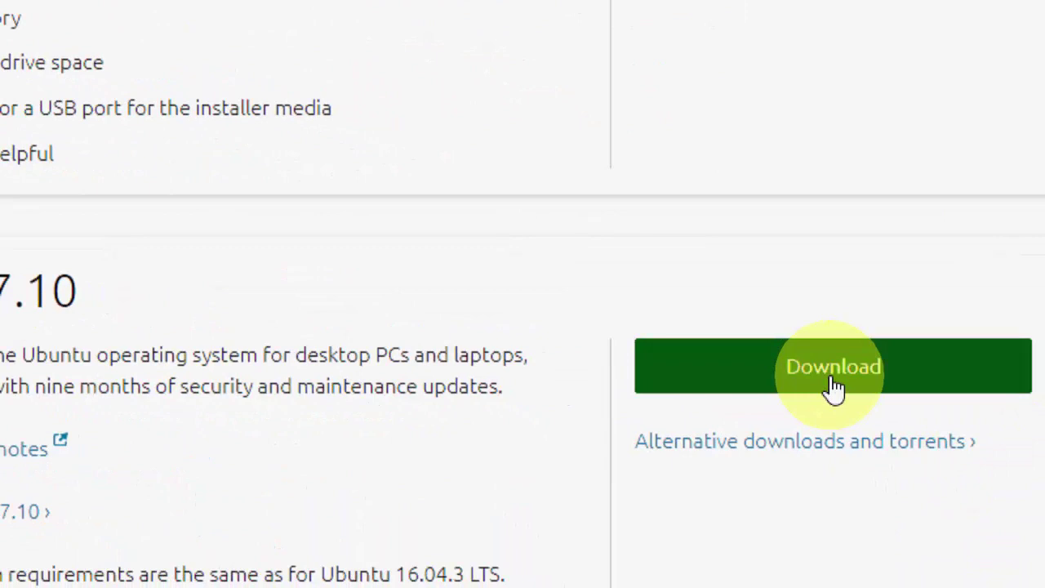
Step: Choose the Ubuntu 17.10 download, drag every contribution slider to $0, and skip to the download
click(833, 390)
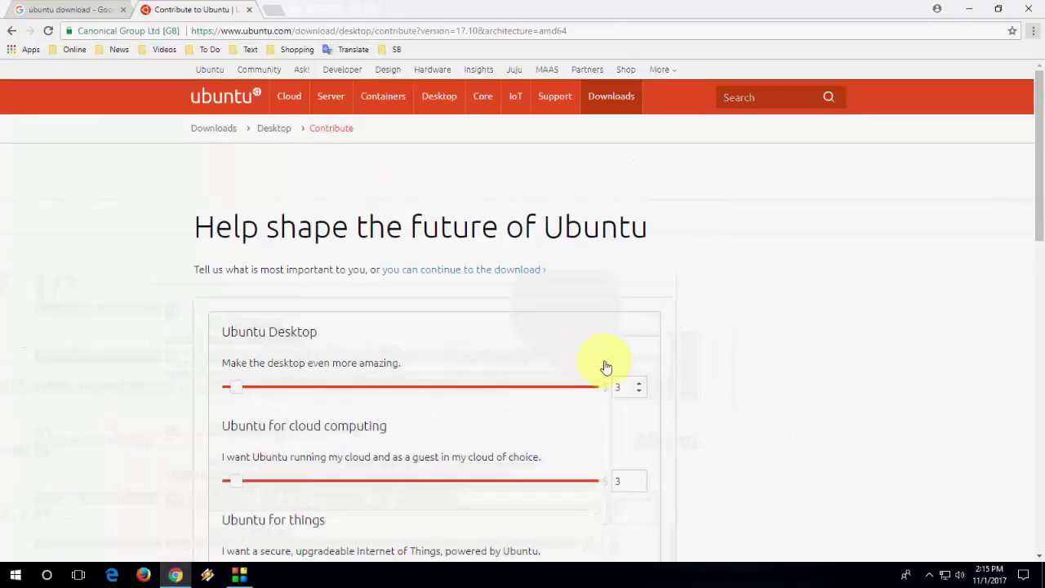
scroll(327, 373, down, 1)
drag(237, 323, 196, 337)
drag(235, 423, 168, 420)
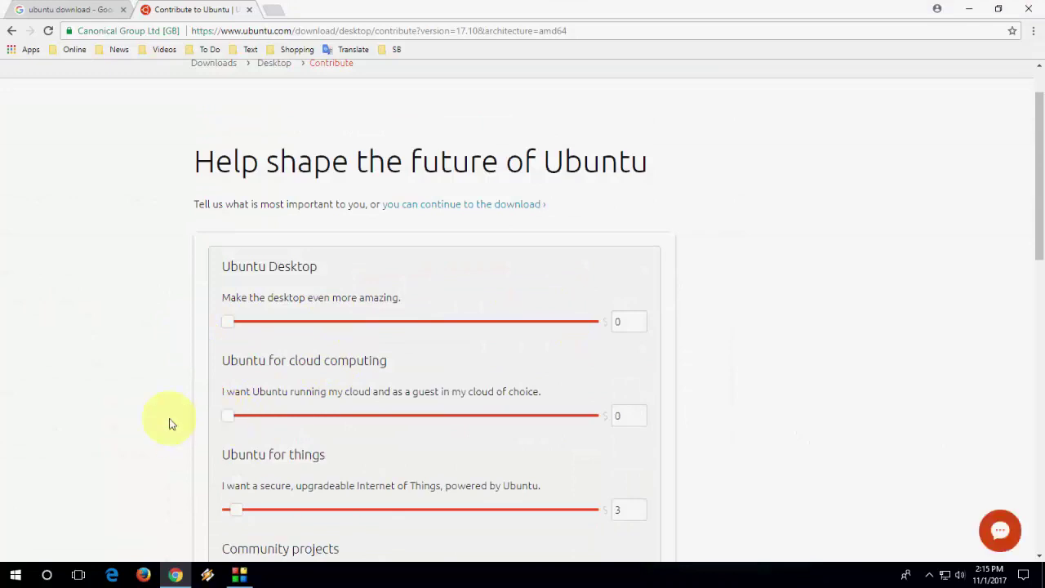
scroll(187, 414, down, 3)
drag(235, 317, 235, 318)
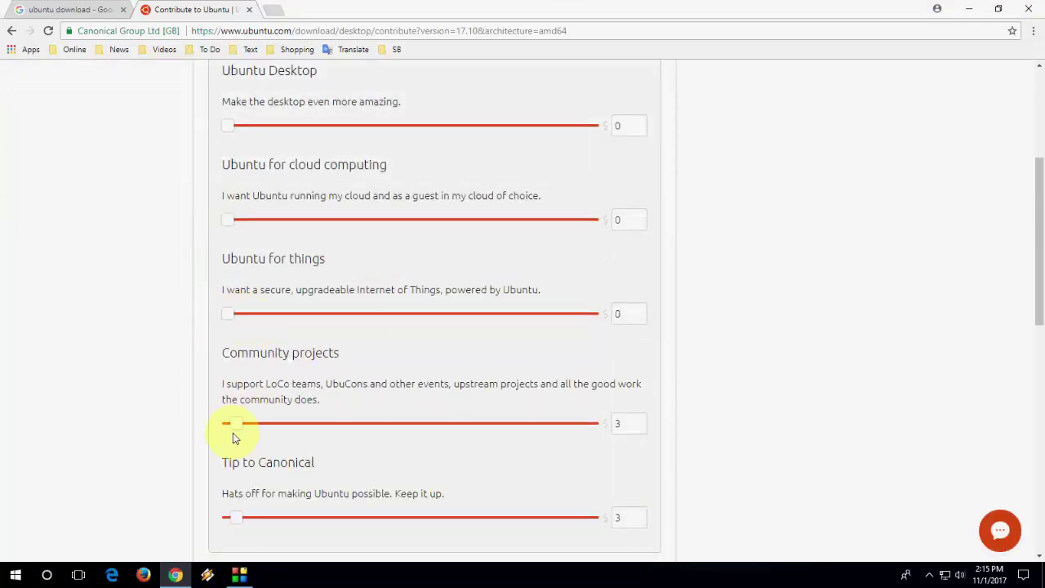
drag(221, 429, 163, 415)
scroll(158, 425, down, 3)
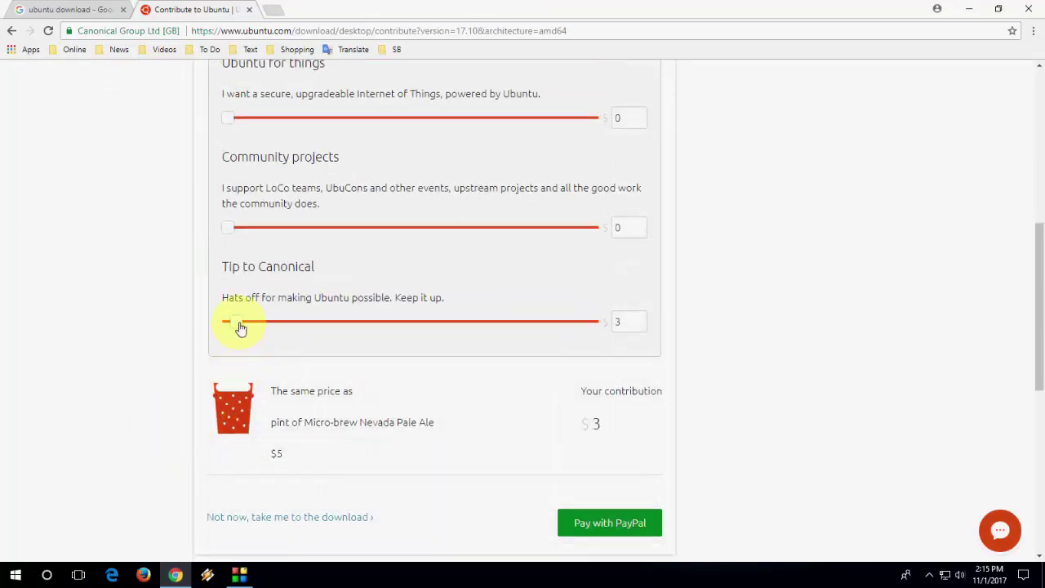
drag(240, 327, 153, 337)
scroll(153, 340, down, 2)
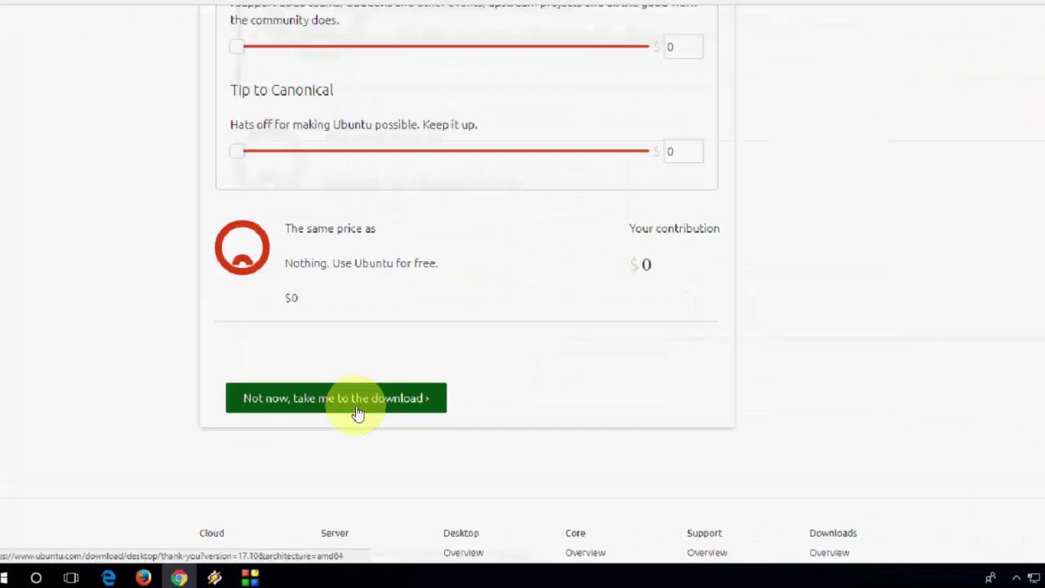
click(357, 420)
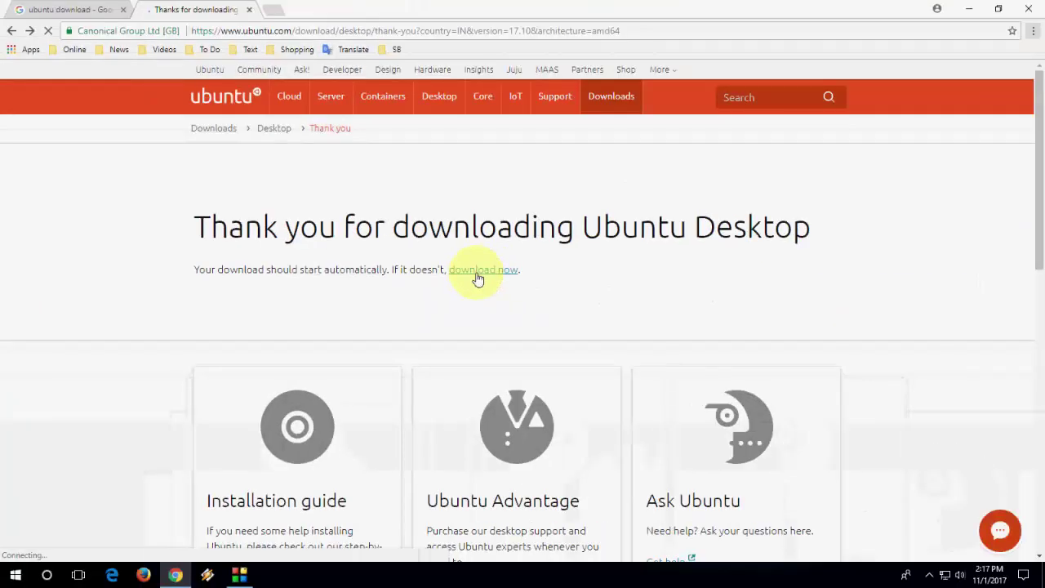
Step: Save ubuntu-17.10-desktop-amd64.iso to the Desktop from the manual 'download now' link
click(712, 298)
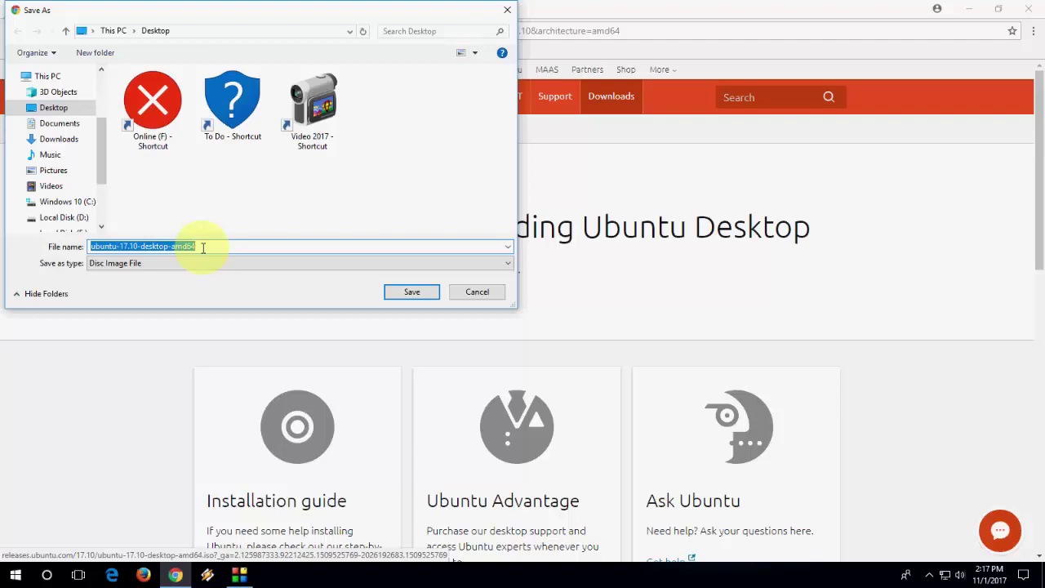
click(410, 298)
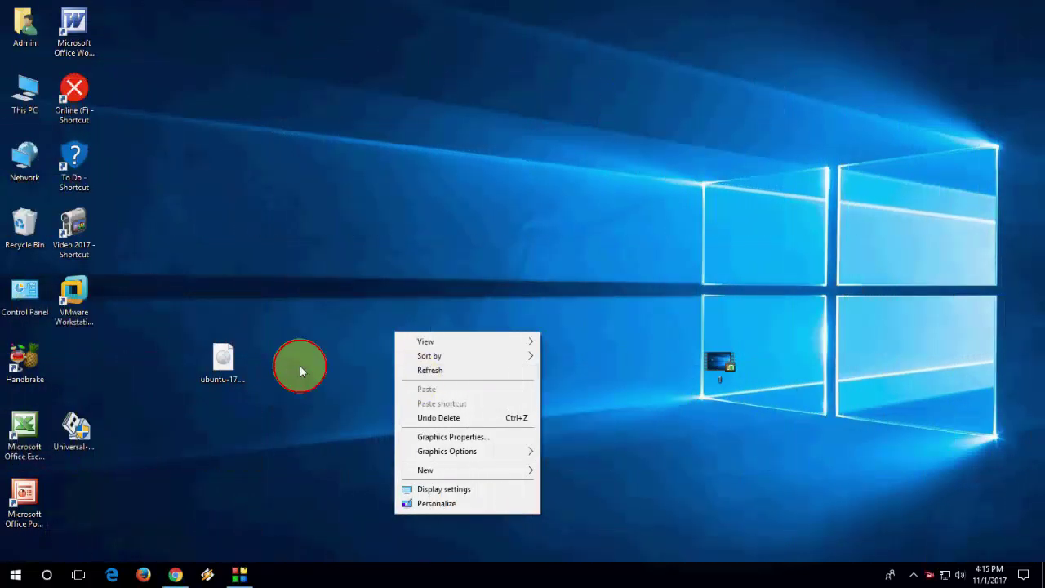
Step: Move the Ubuntu ISO icon higher on the desktop
click(338, 372)
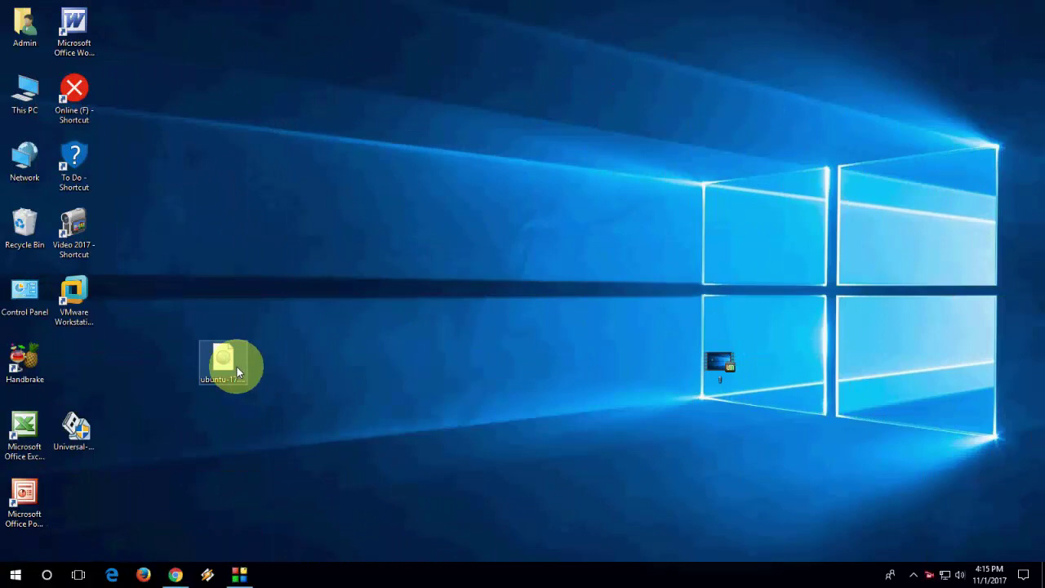
drag(240, 368, 287, 303)
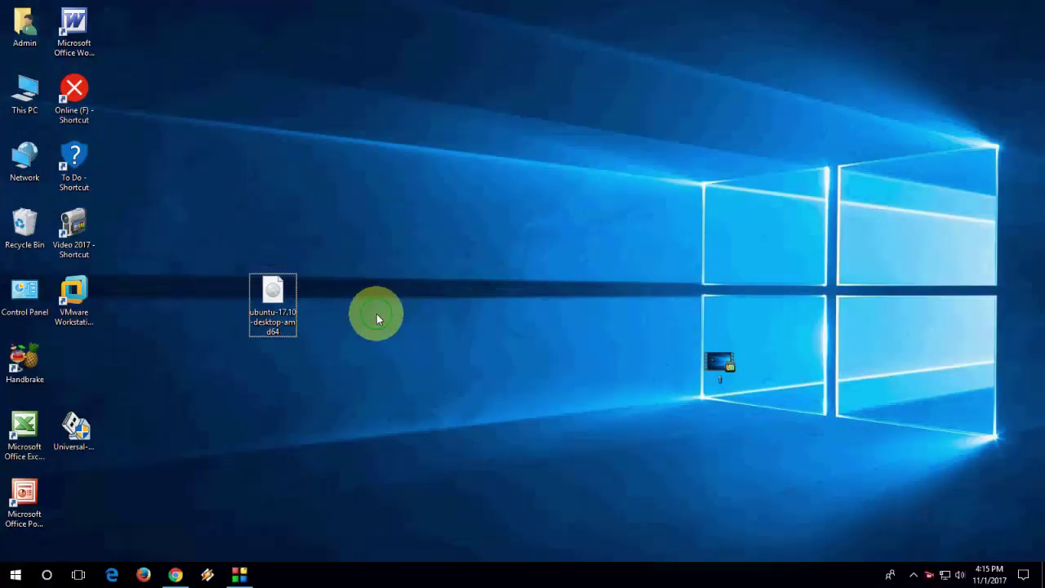
right_click(375, 315)
click(413, 357)
Step: Open the FileHippo Universal USB Installer page in a new tab and download the latest version
click(175, 575)
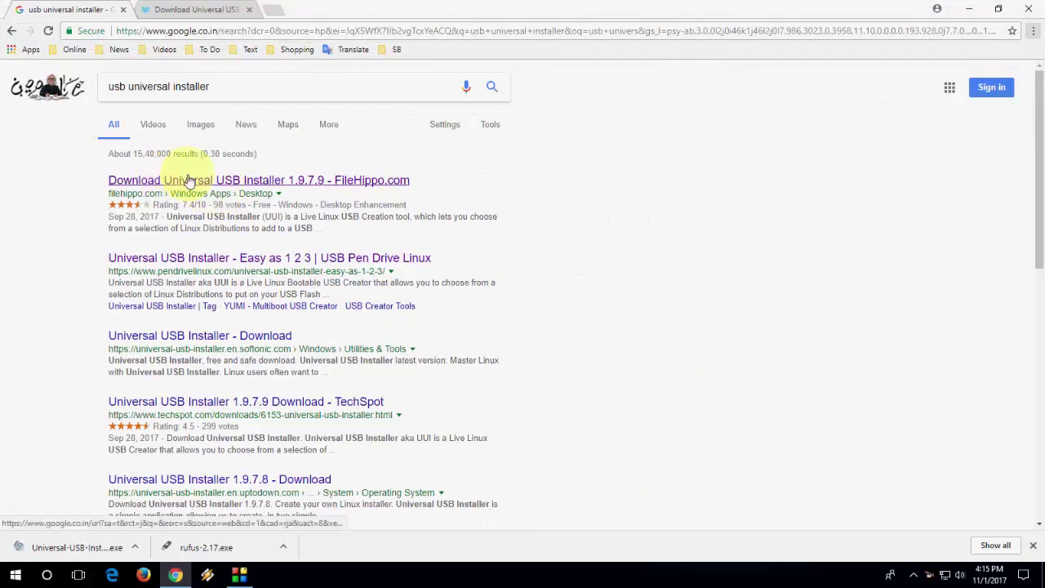
right_click(188, 176)
click(183, 18)
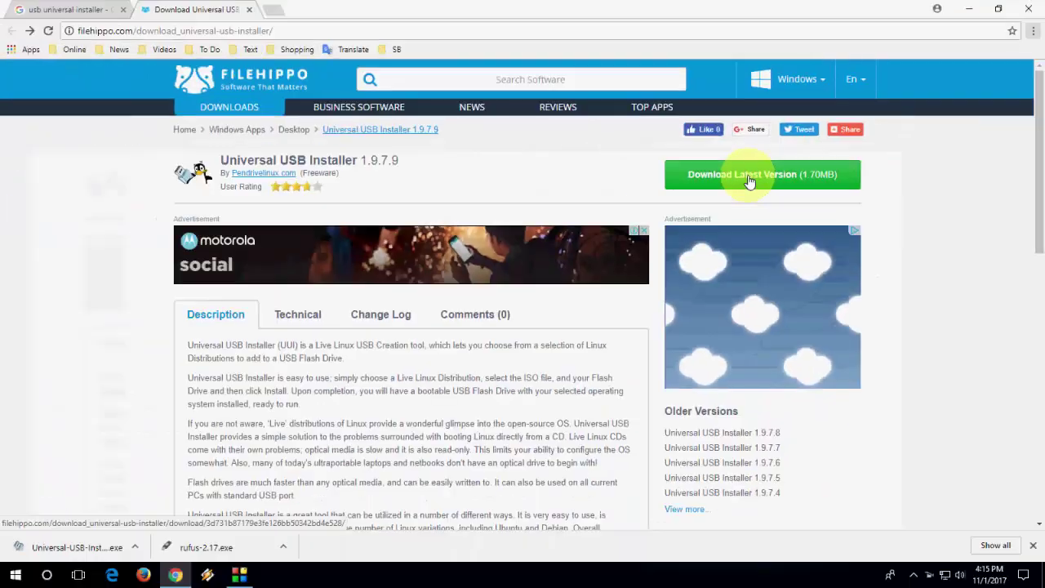
click(750, 182)
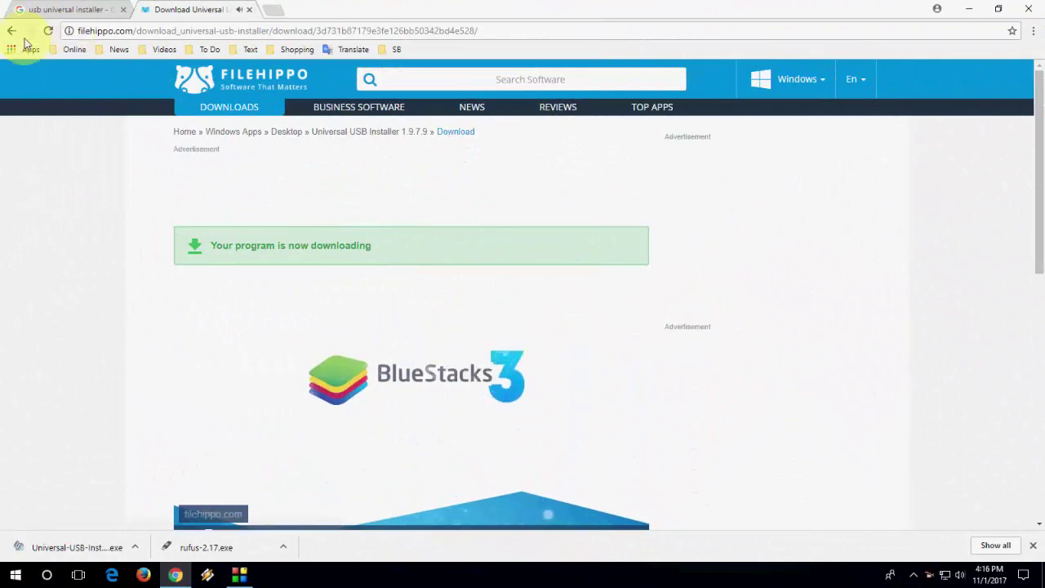
click(11, 30)
Step: Minimize Chrome and reposition the Universal-USB-Installer icon on the desktop
click(969, 8)
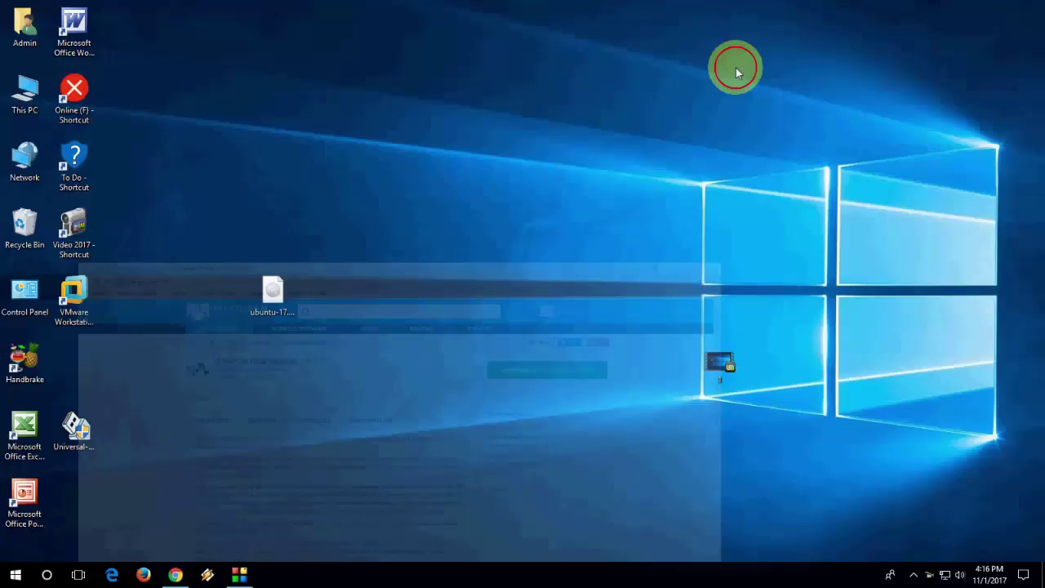
drag(256, 465, 416, 413)
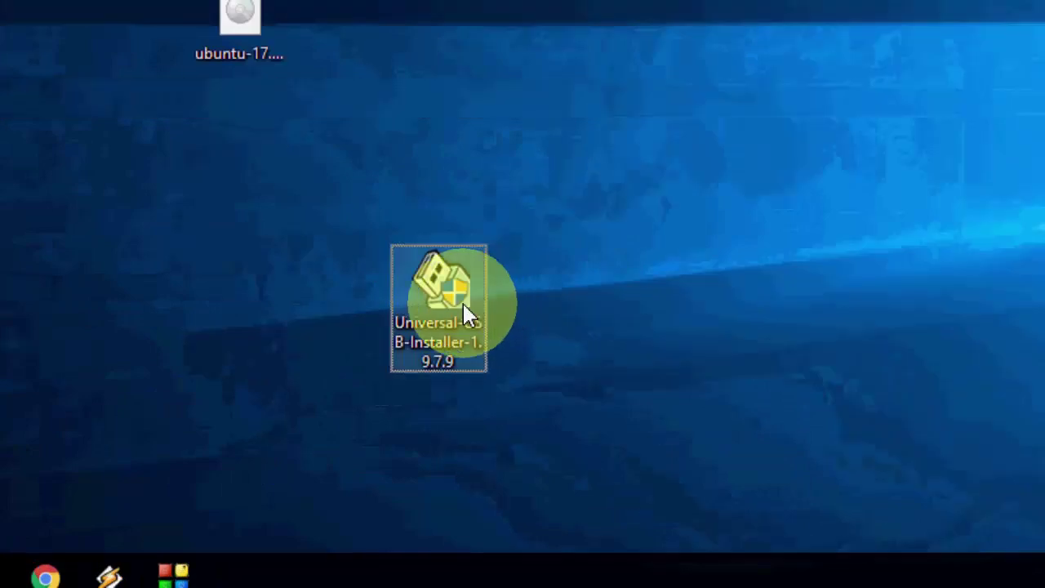
drag(462, 301, 350, 240)
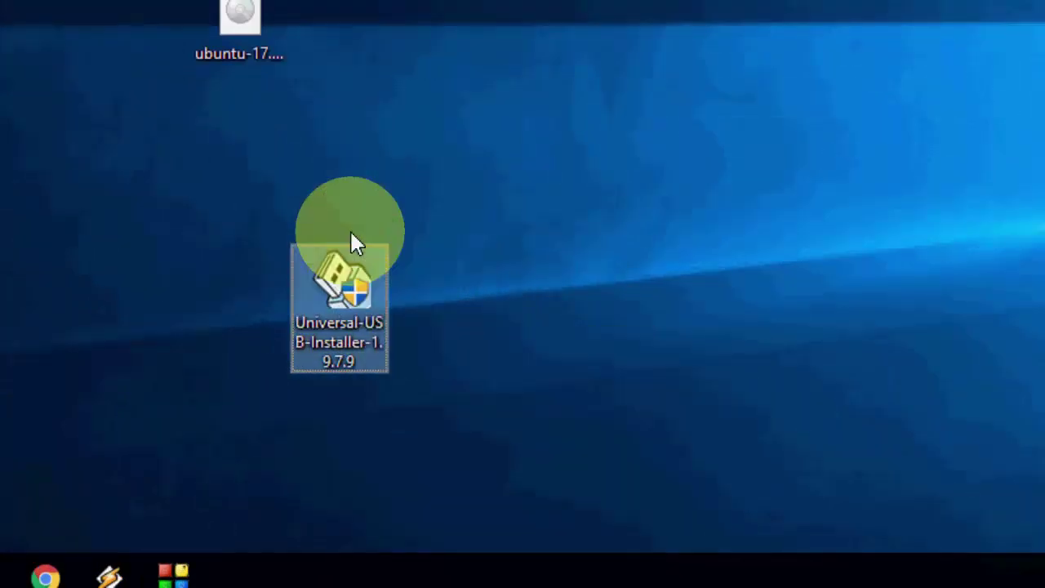
Step: Launch Universal USB Installer 1.9.7.9 and accept its licence agreement
click(344, 295)
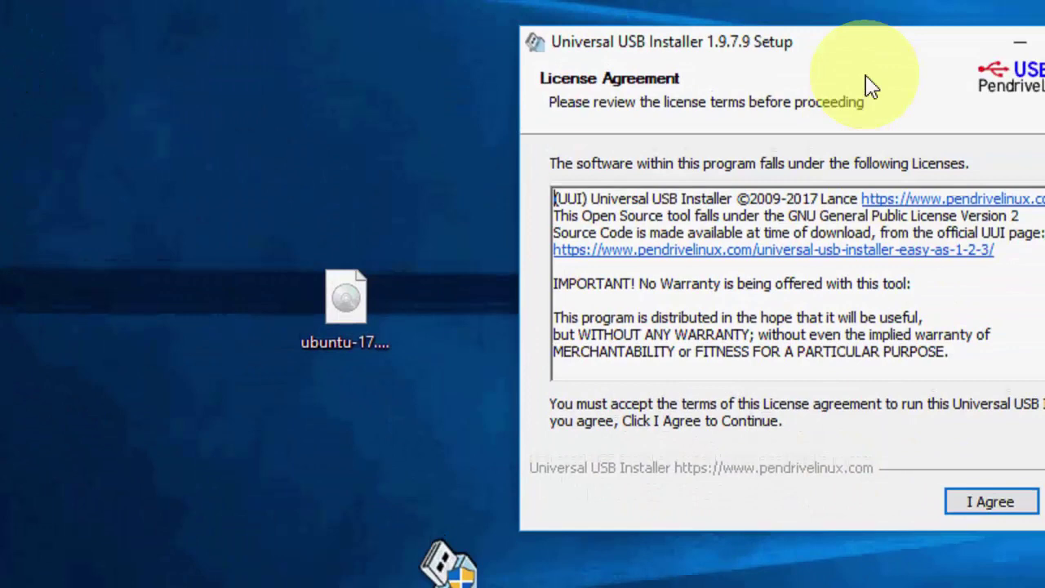
drag(869, 87, 653, 98)
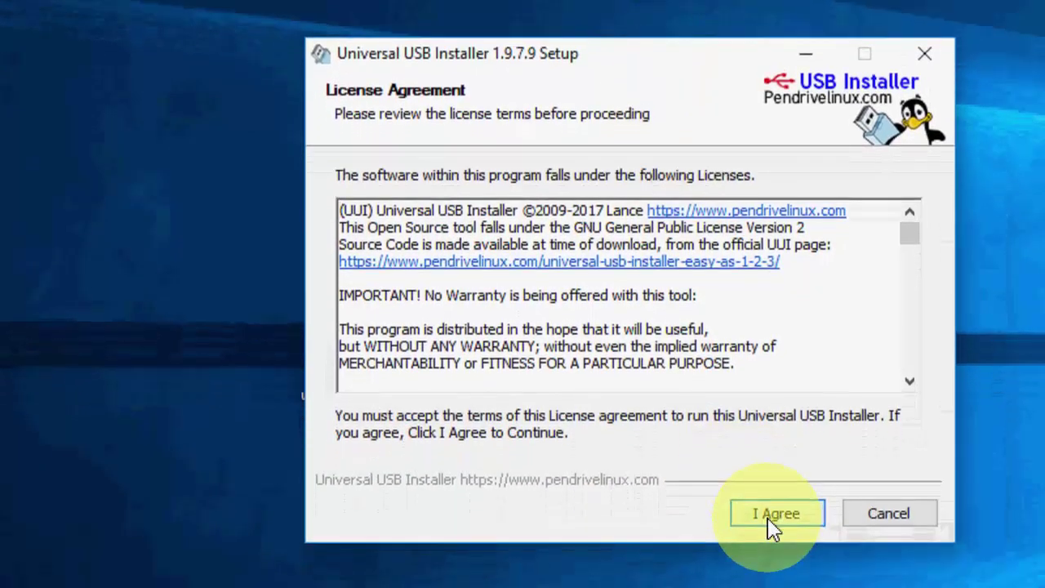
click(776, 549)
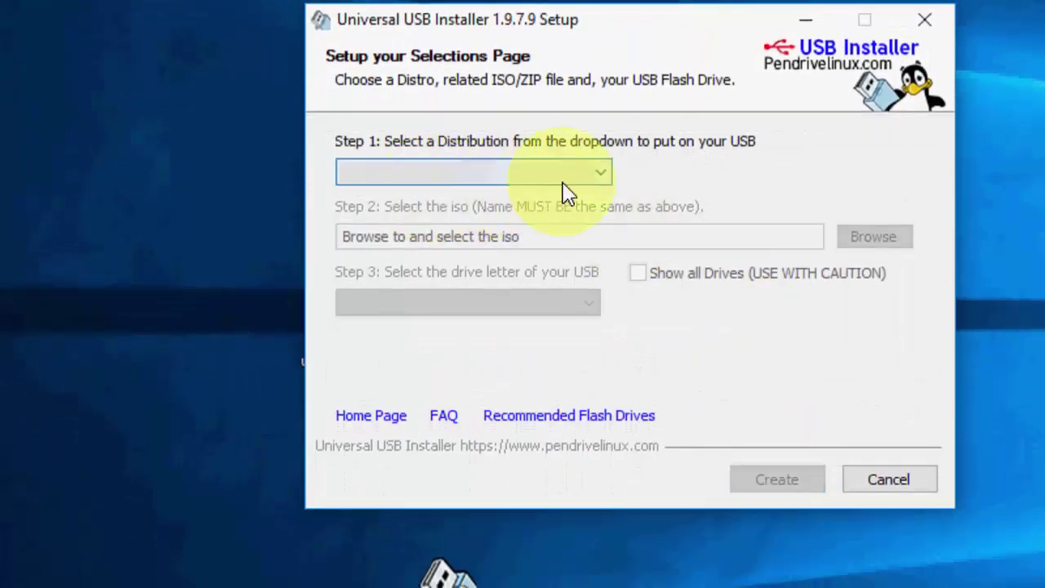
Step: Select Ubuntu as the distribution and the ubuntu-17.10-desktop-amd64 ISO as the source image
click(594, 176)
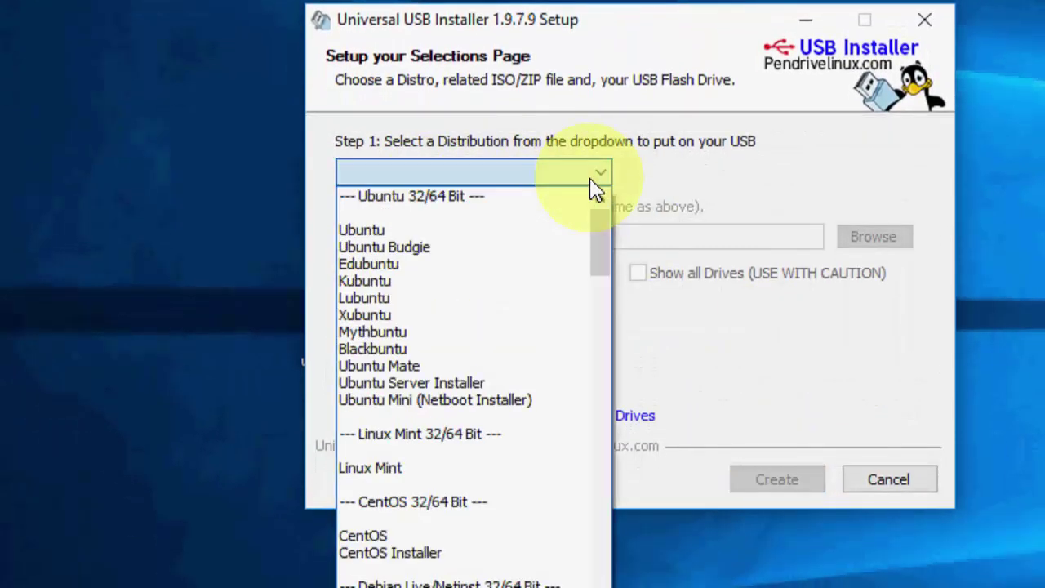
click(514, 232)
click(880, 240)
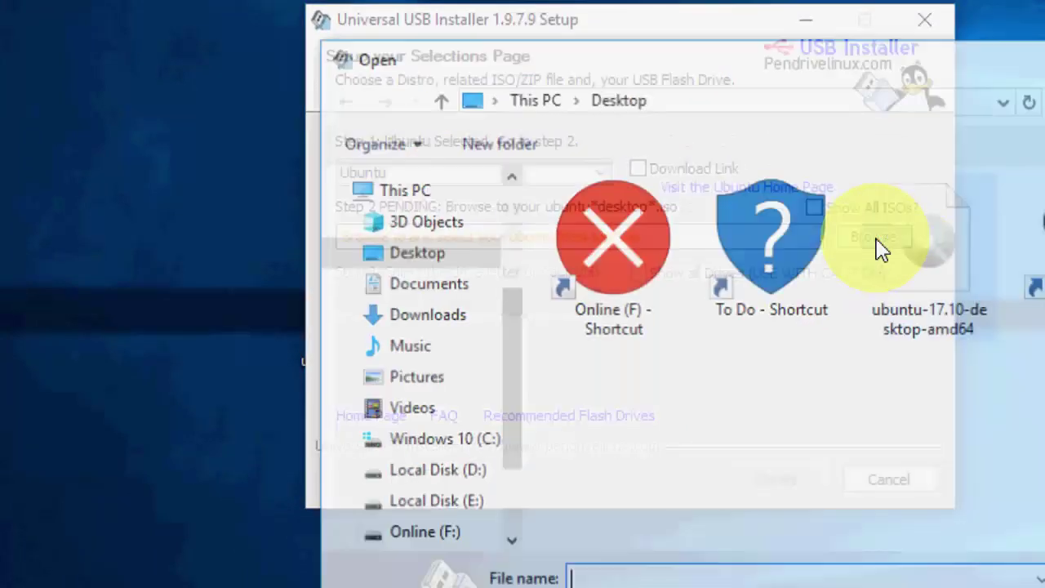
click(943, 298)
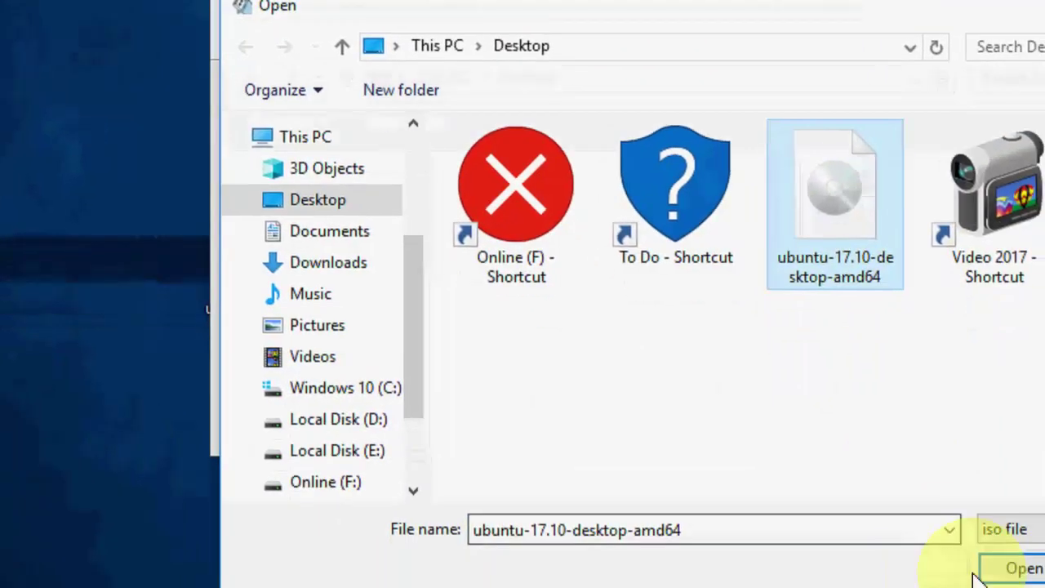
click(963, 523)
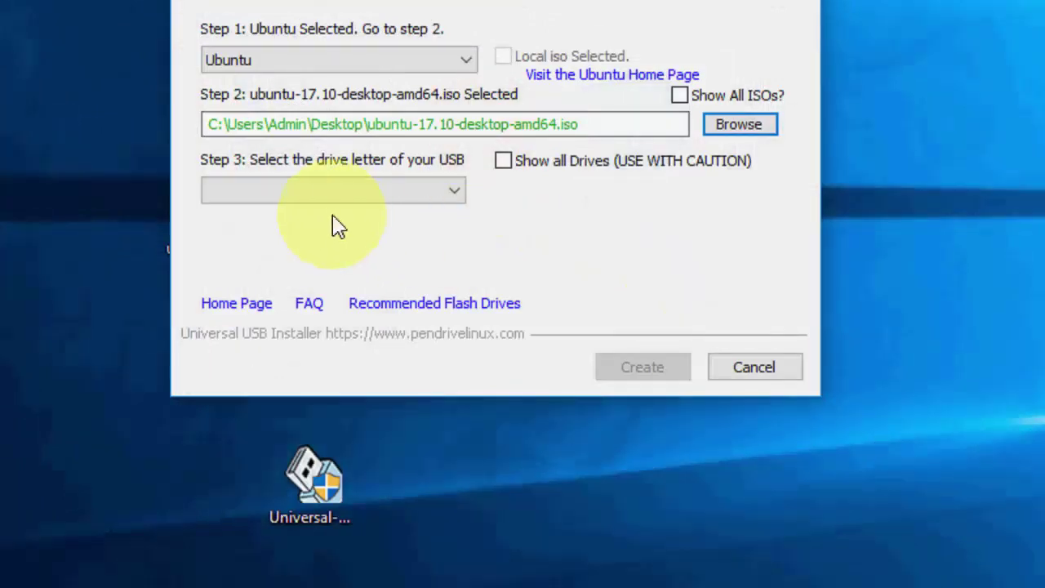
Step: Target pen drive G: with NTFS formatting and start creating the bootable drive
click(337, 193)
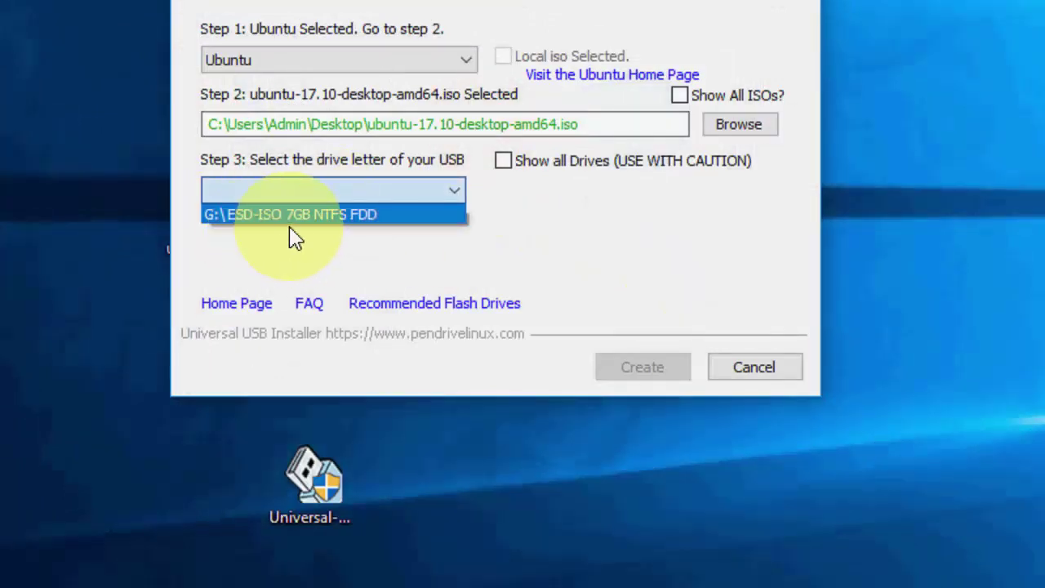
click(349, 217)
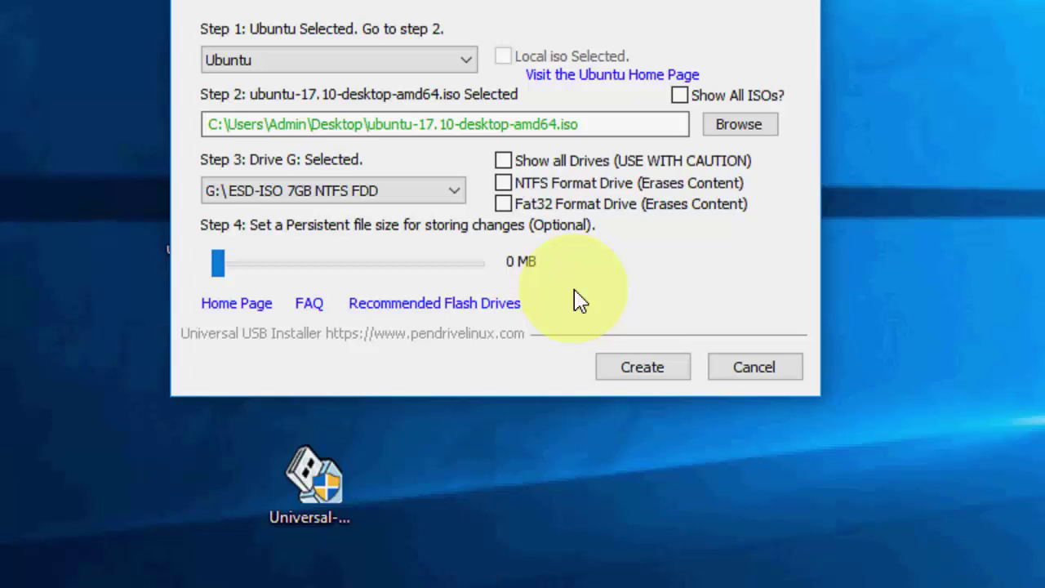
click(508, 185)
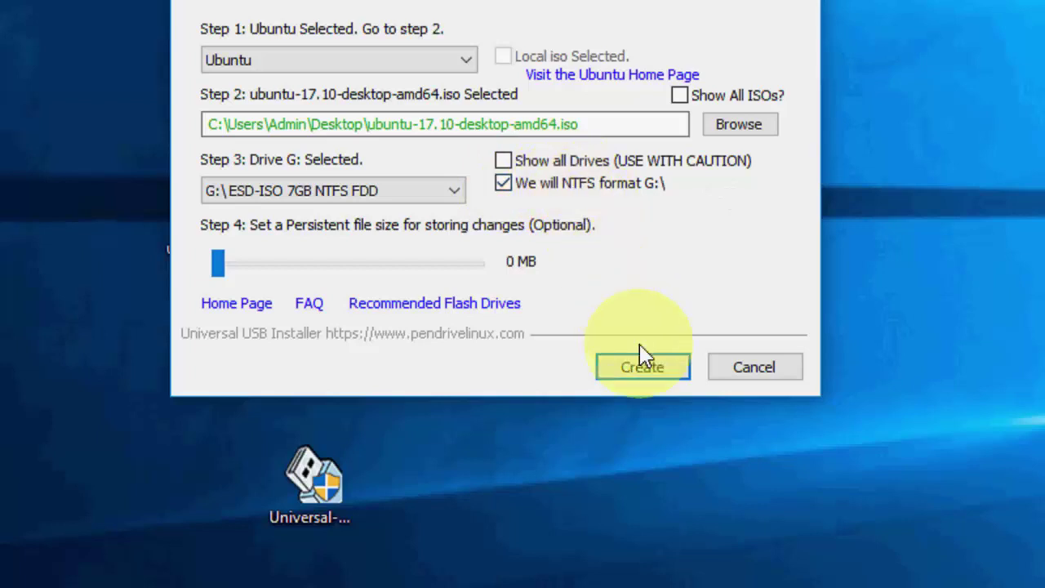
click(649, 375)
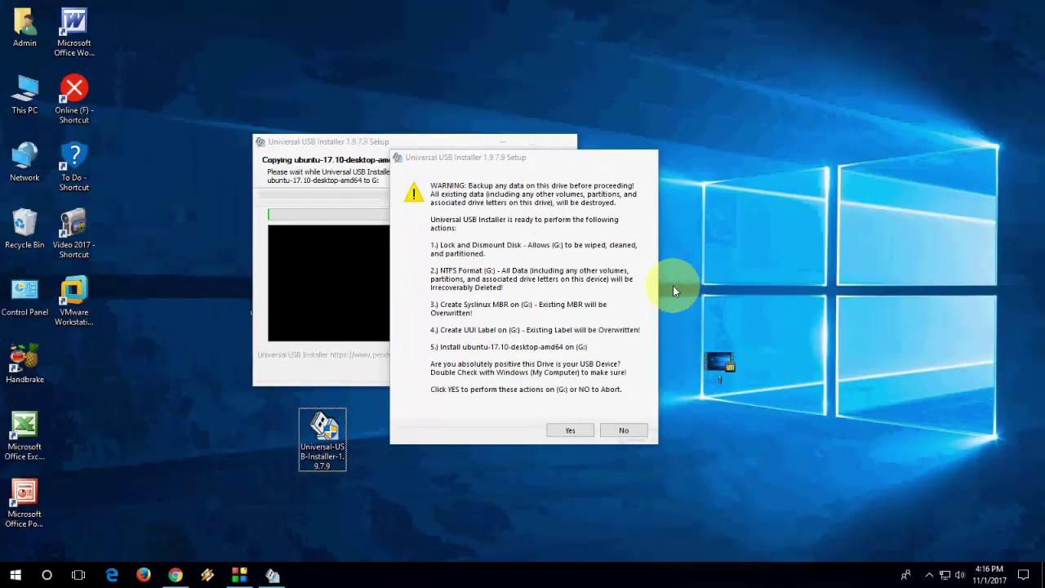
Step: Confirm wiping drive G:, let the Ubuntu copy complete, and close the installer
click(570, 429)
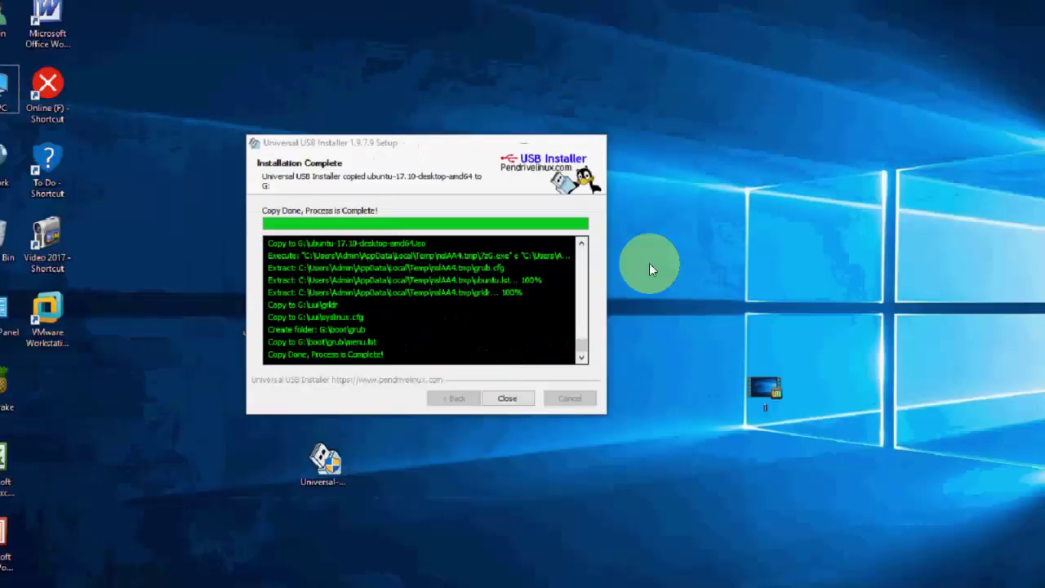
click(973, 365)
Step: Close the finished installer window and refresh the desktop
click(487, 372)
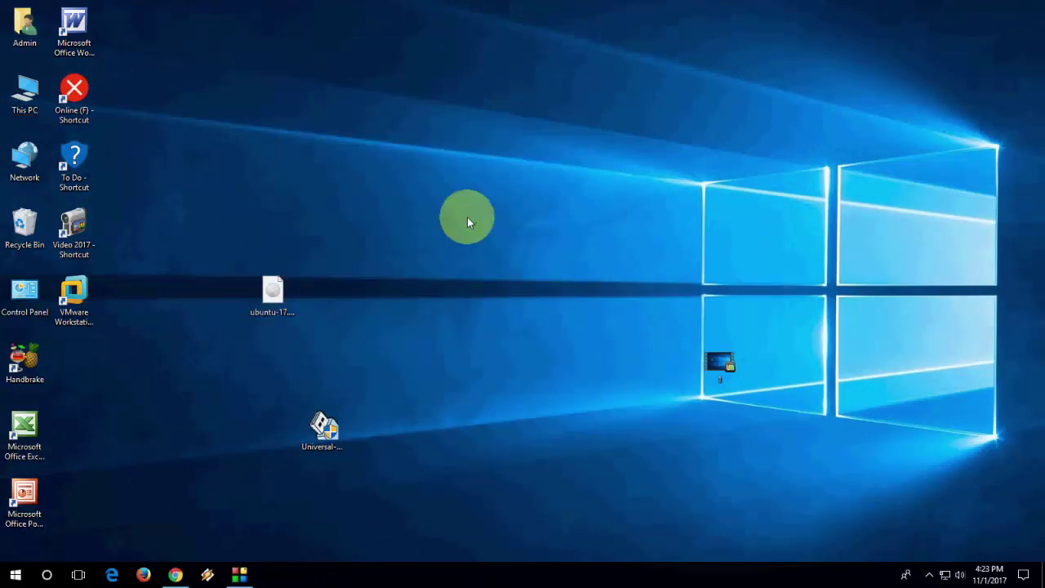
right_click(467, 217)
click(494, 258)
Step: Open UUI (G:) from This PC, view the boot folder, and return to the drive root
double_click(27, 89)
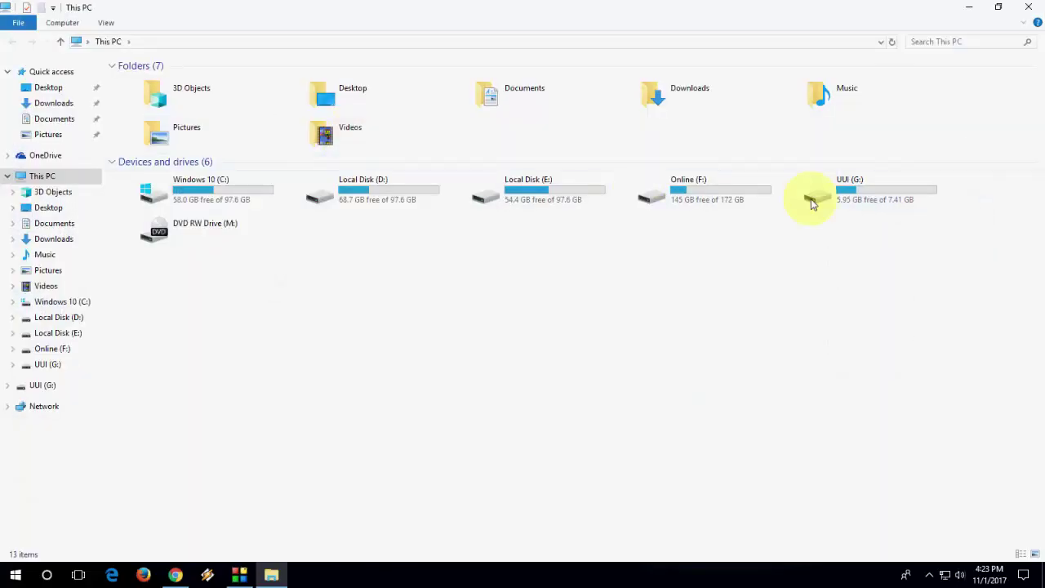
double_click(812, 200)
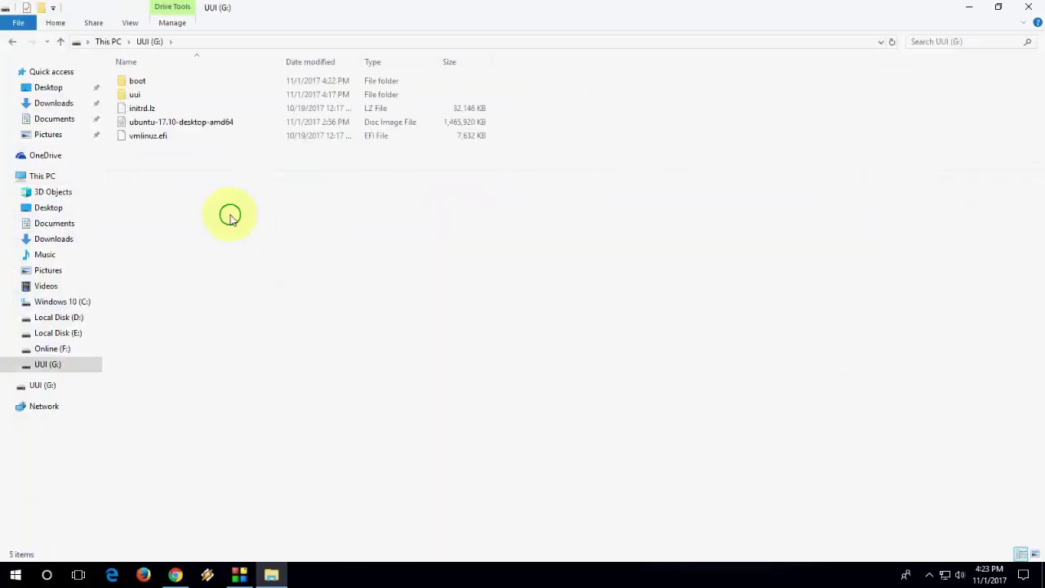
right_click(230, 216)
click(257, 268)
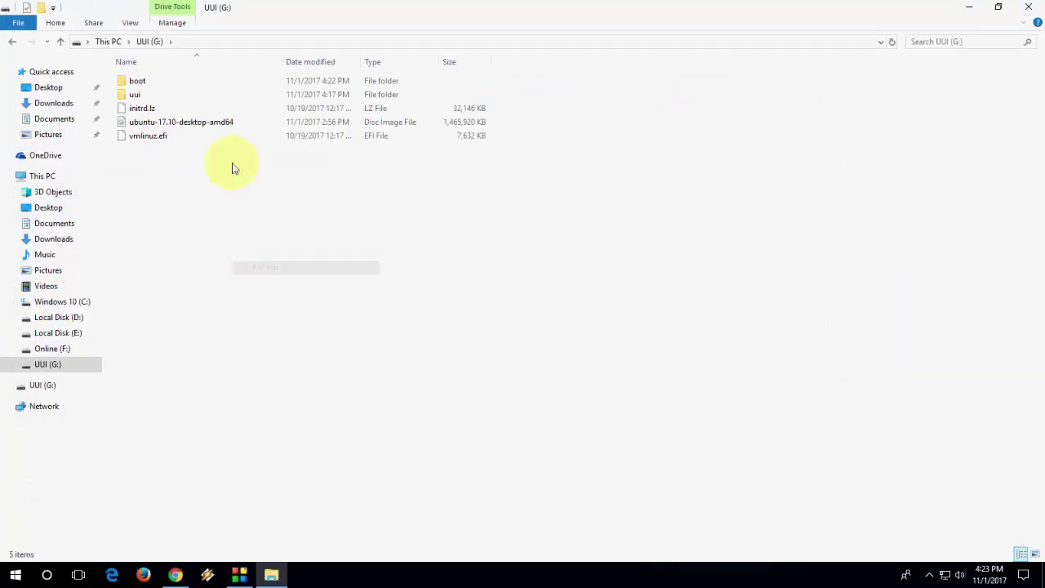
double_click(203, 88)
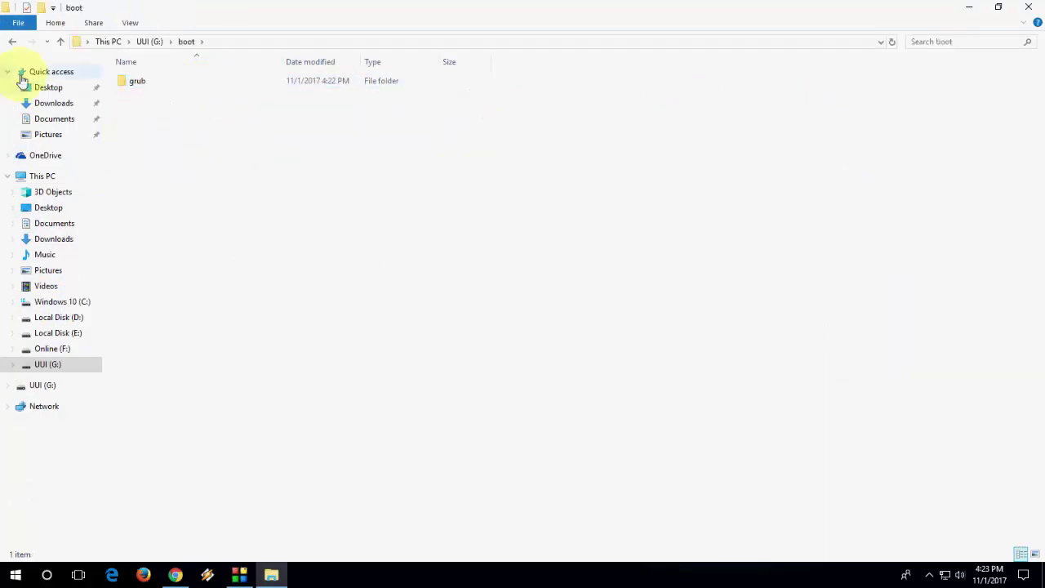
click(11, 41)
right_click(233, 221)
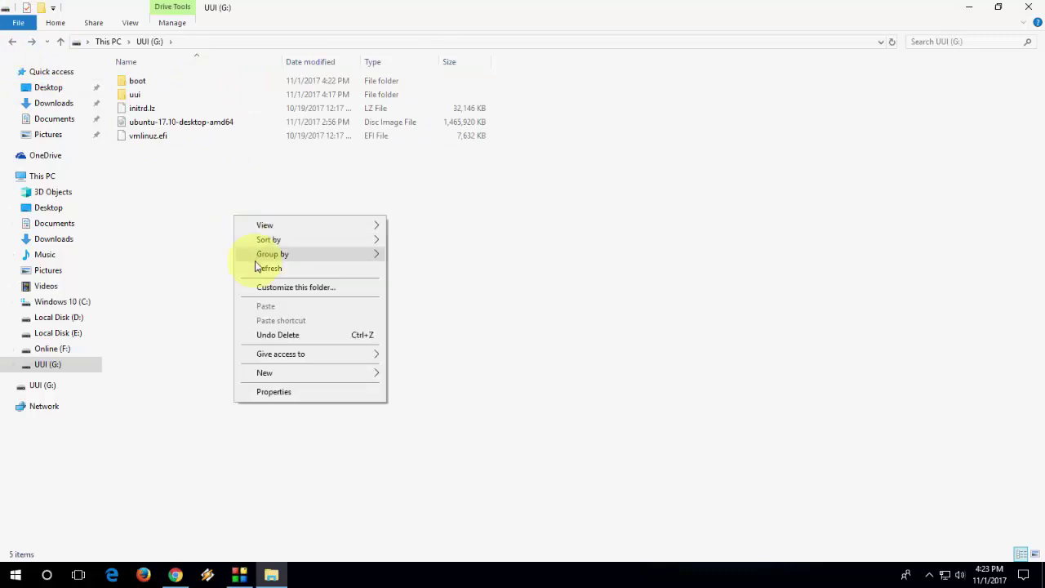
click(258, 269)
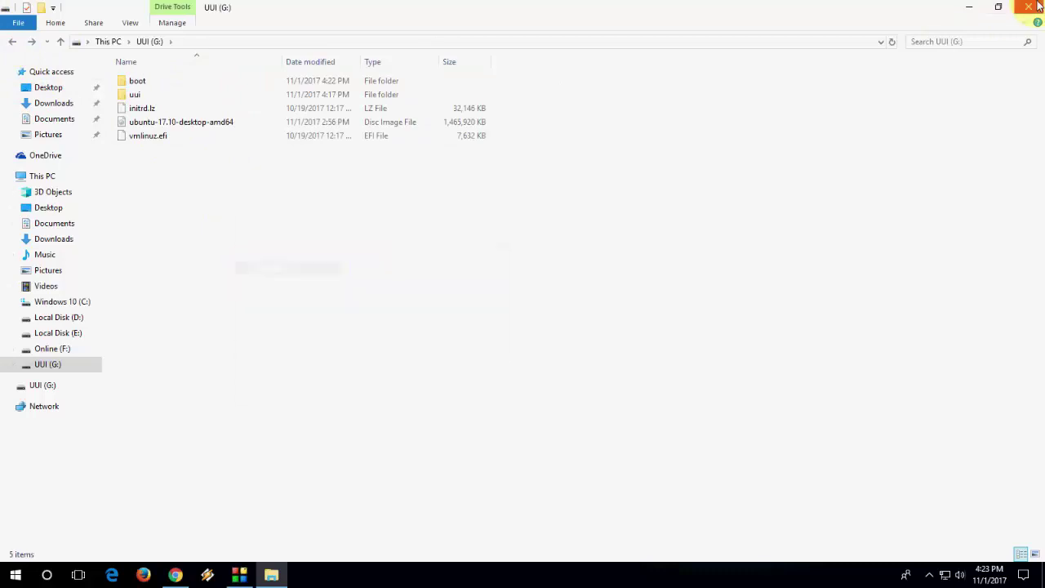
Step: Close the UUI (G:) Explorer window and refresh the desktop four times
click(1029, 7)
right_click(397, 144)
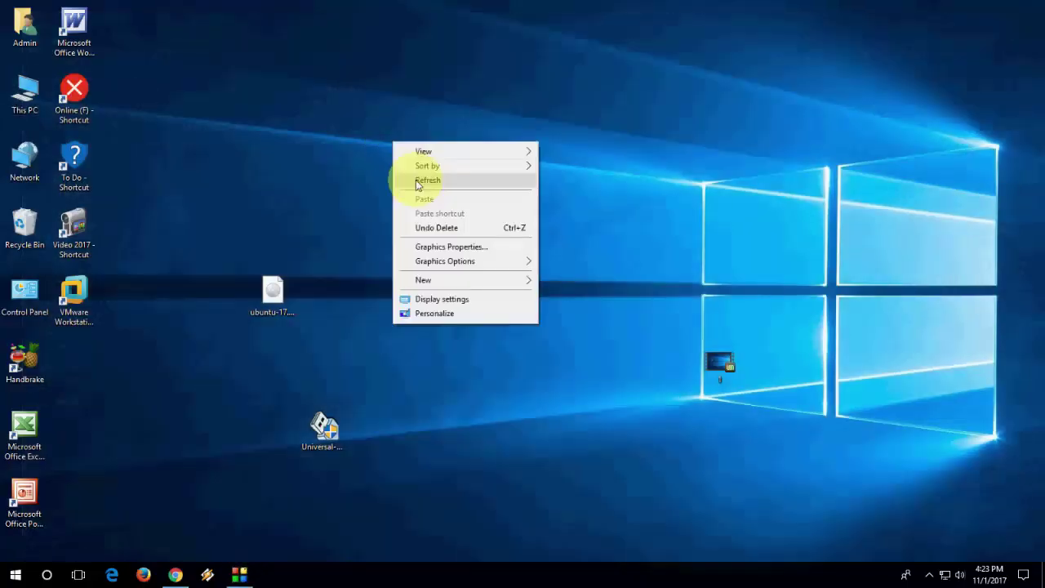
right_click(420, 193)
click(432, 219)
right_click(437, 208)
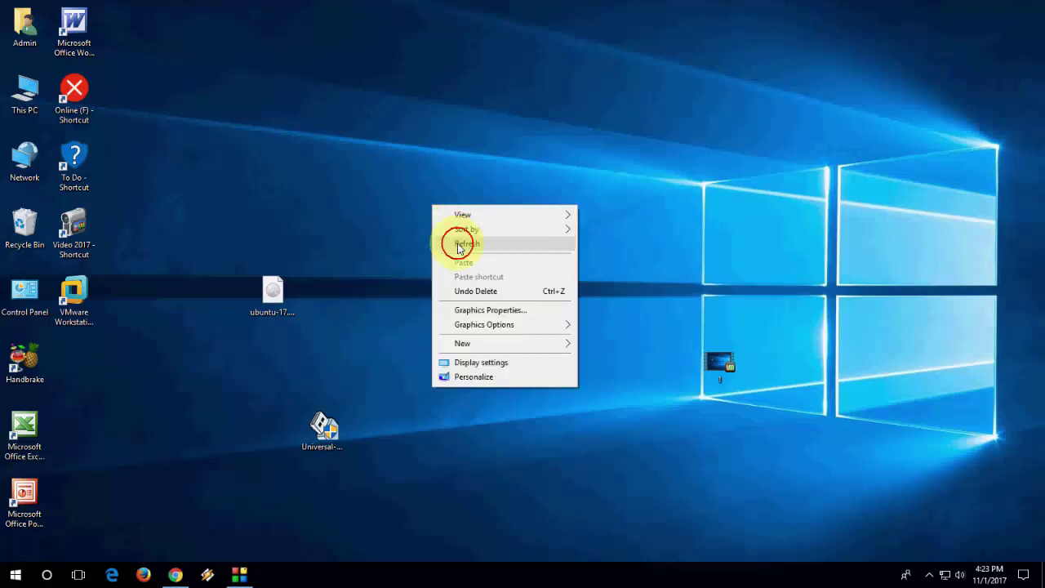
click(455, 244)
right_click(459, 249)
click(477, 280)
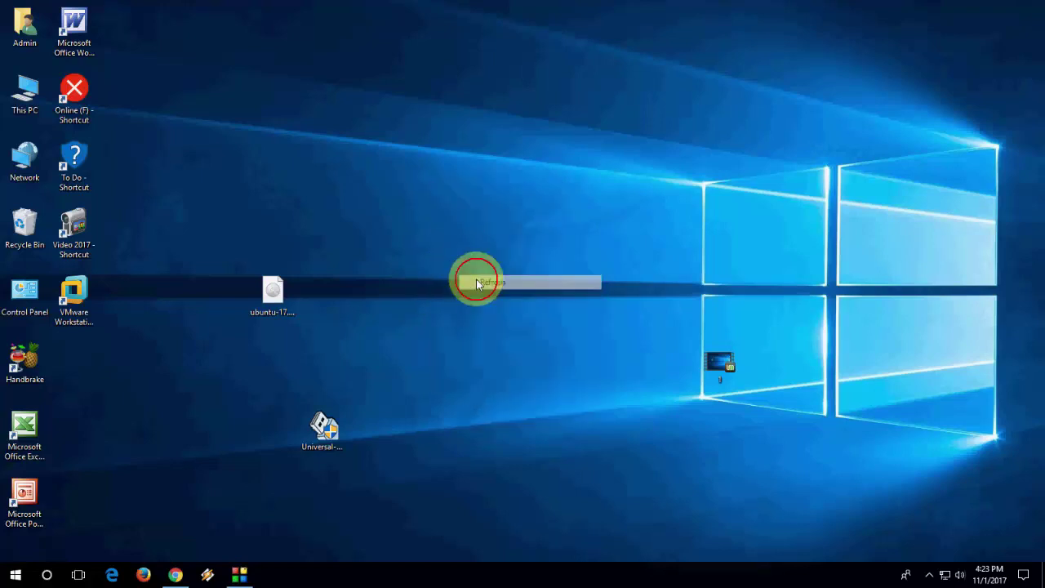
right_click(476, 282)
click(497, 319)
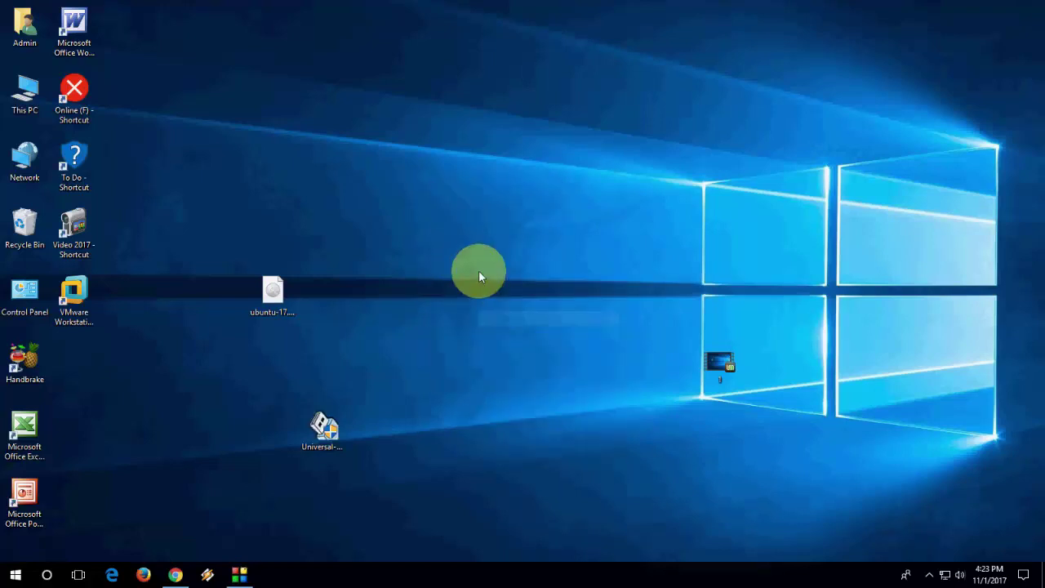